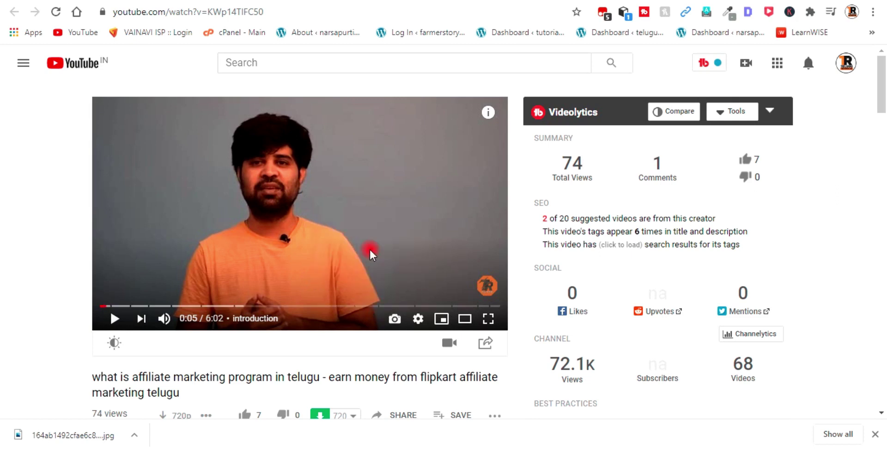
# Jump the affiliate marketing video to its 3:52 chapter "How TO Share the affiliate code", pause it and review the description's chapter list
pyautogui.scroll(-4, 233, 300)
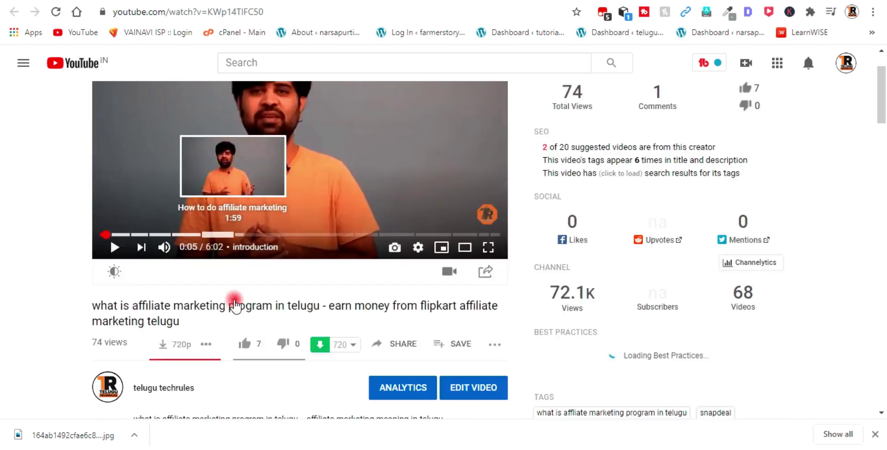
pyautogui.scroll(-3, 256, 292)
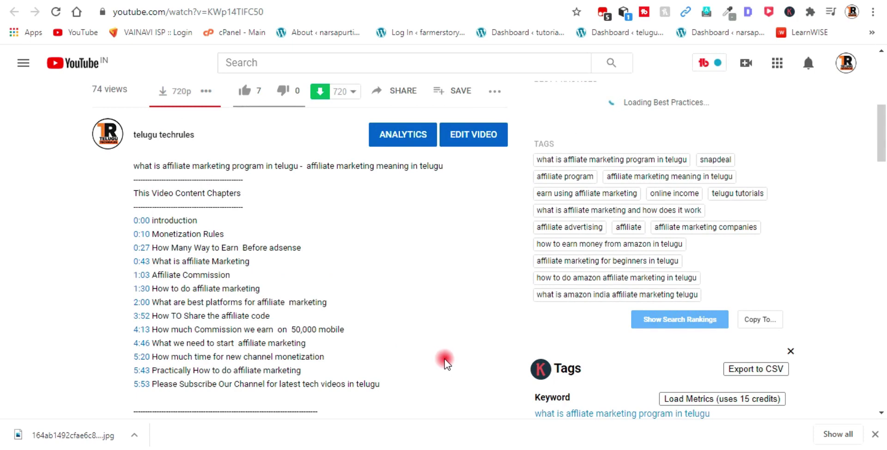
pyautogui.click(145, 317)
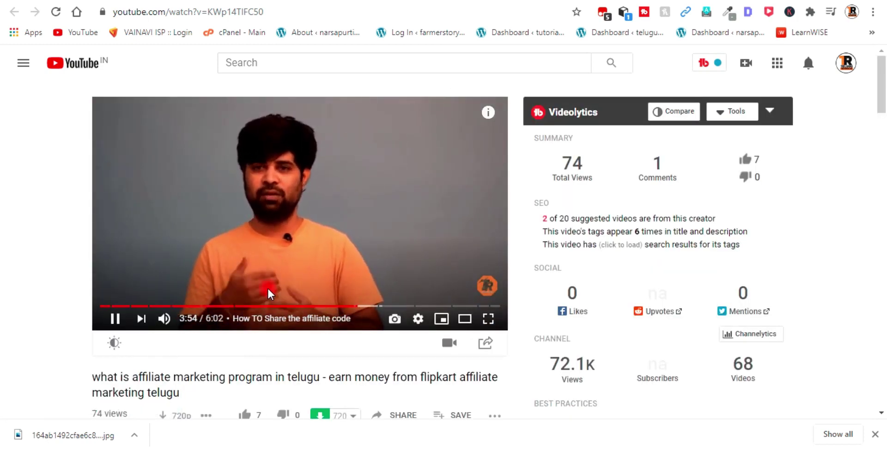
pyautogui.click(115, 318)
pyautogui.scroll(-4, 225, 337)
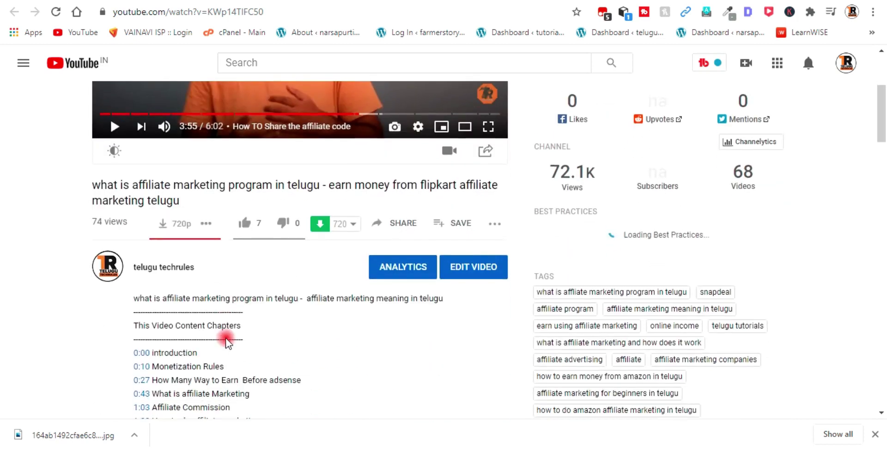
pyautogui.scroll(-4, 226, 337)
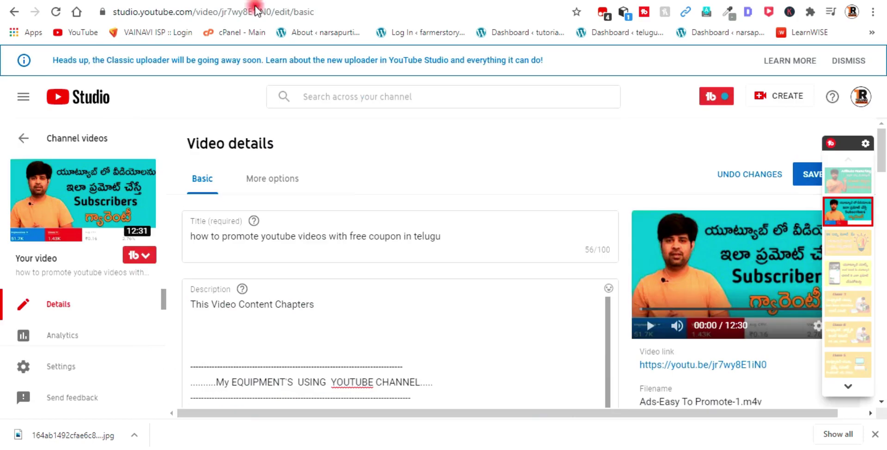
# Write the heading "this video content chapters" in the video description, followed by "0:00 introduction" and "0:50 how to promote videos"
pyautogui.click(281, 300)
pyautogui.click(288, 319)
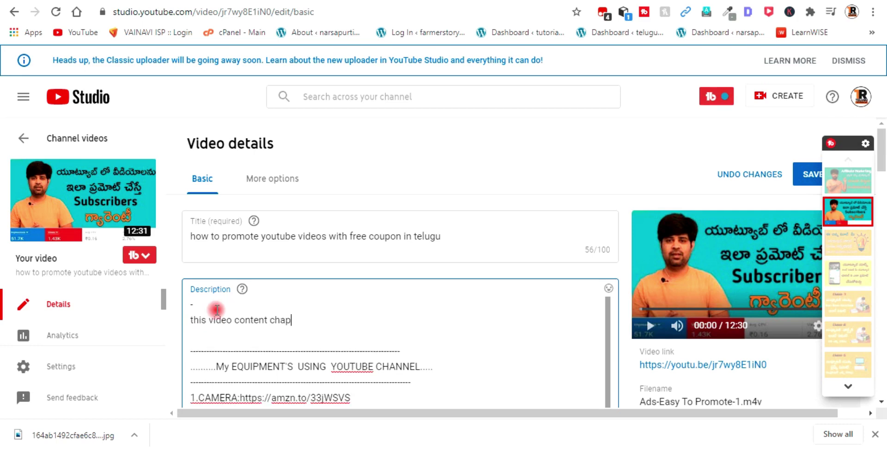
pyautogui.write('ter')
pyautogui.write('s')
pyautogui.press('Return')
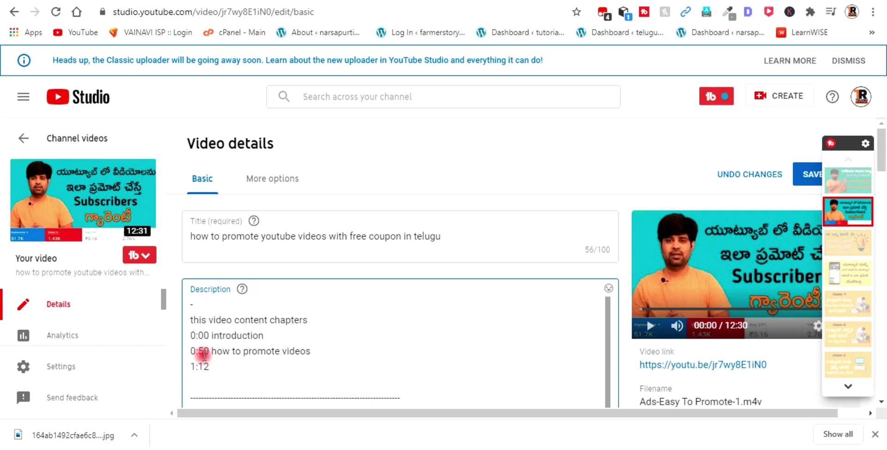
# Add the chapter lines "1:12 create new adwords account" and "1:35 how to register" to the description
pyautogui.write('ct')
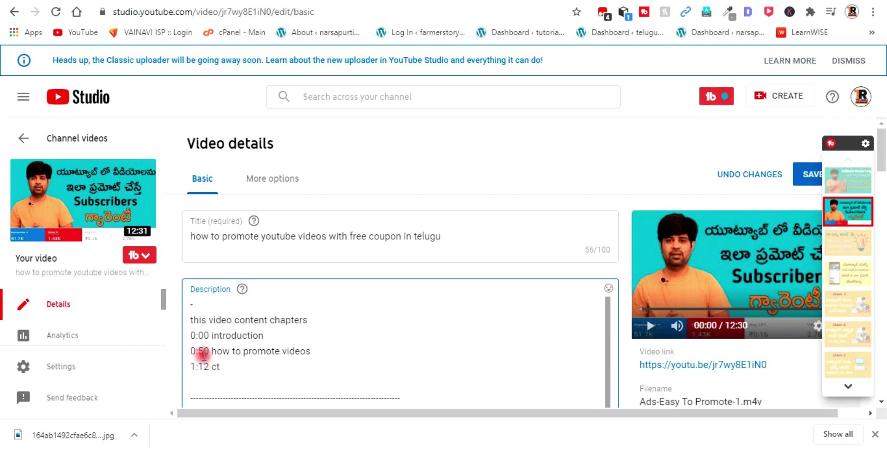
pyautogui.press('BackSpace')
pyautogui.write('reate')
pyautogui.write('new adwords account')
pyautogui.press('Return')
pyautogui.write('1:')
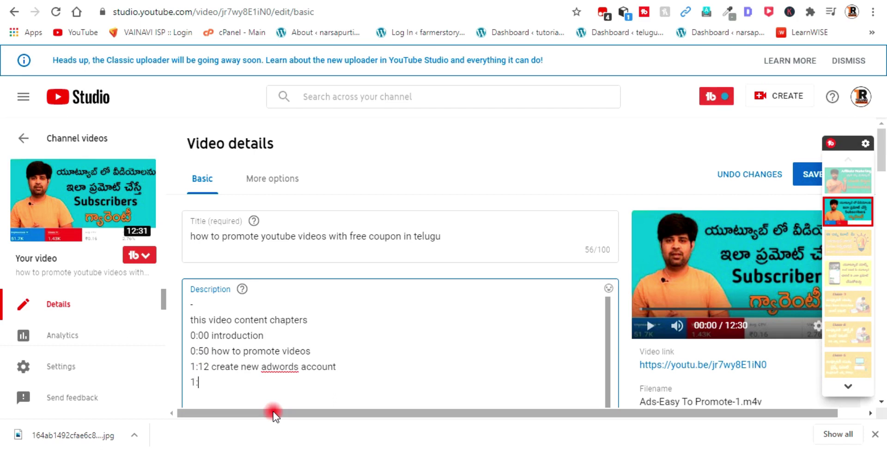
pyautogui.write('35 how to regis')
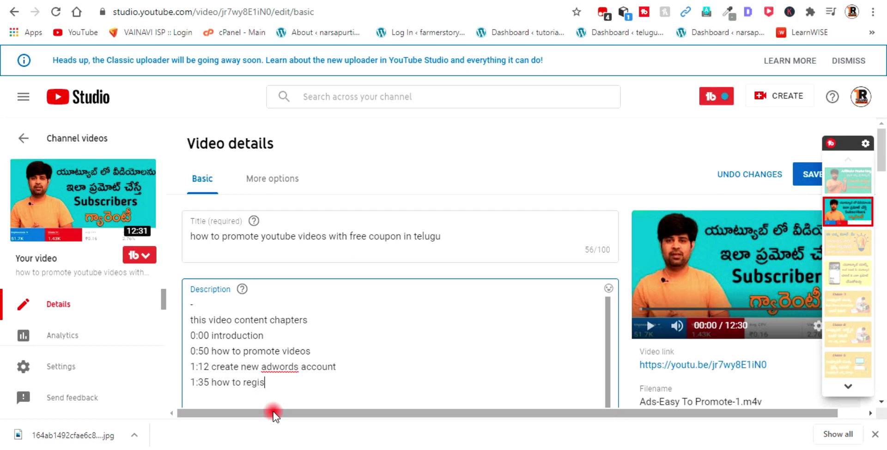
pyautogui.write('ter ')
# Continue the chapter list with "2:40 how to create campaign", "3:00 ad group" and "3:30 enter ad details"
pyautogui.write('2:')
pyautogui.write('40')
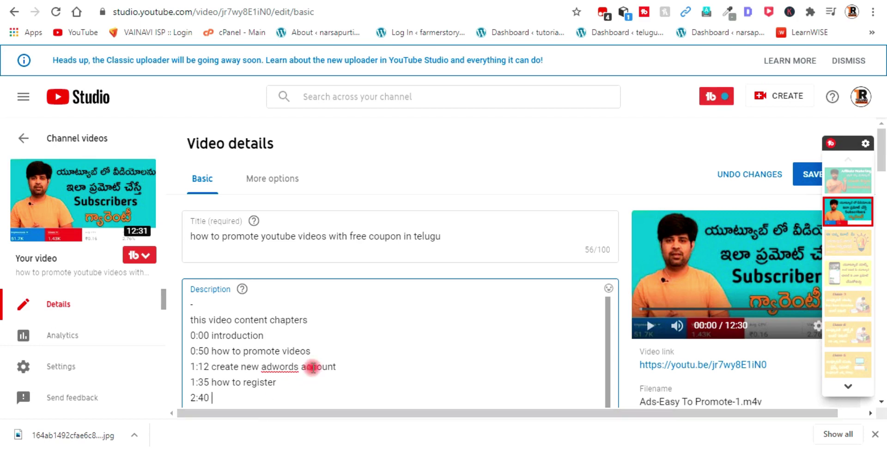
pyautogui.scroll(-4, 313, 351)
pyautogui.scroll(2, 317, 350)
pyautogui.scroll(2, 317, 350)
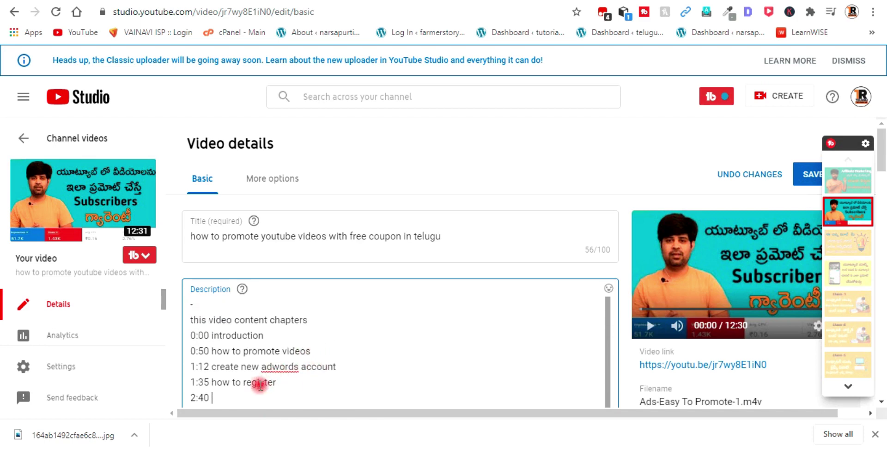
pyautogui.scroll(-3, 277, 358)
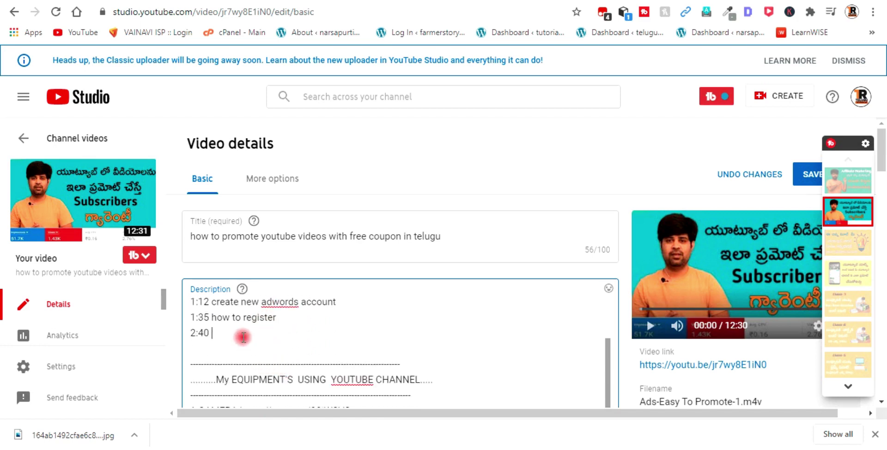
pyautogui.write('how to')
pyautogui.write(' c')
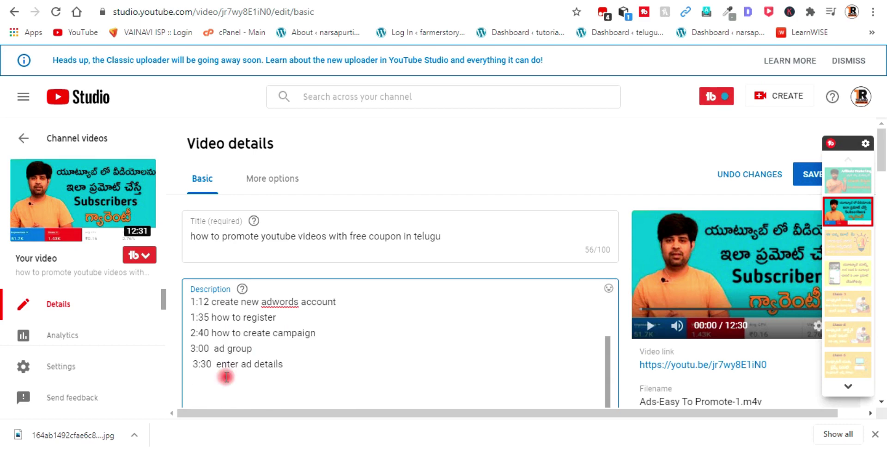
# Add the chapter lines "4:30 ad budget" and "5:00 ads details" below the ad details chapter
pyautogui.write('4:')
pyautogui.write('30  ad budget')
pyautogui.press('Return')
pyautogui.write('5:00')
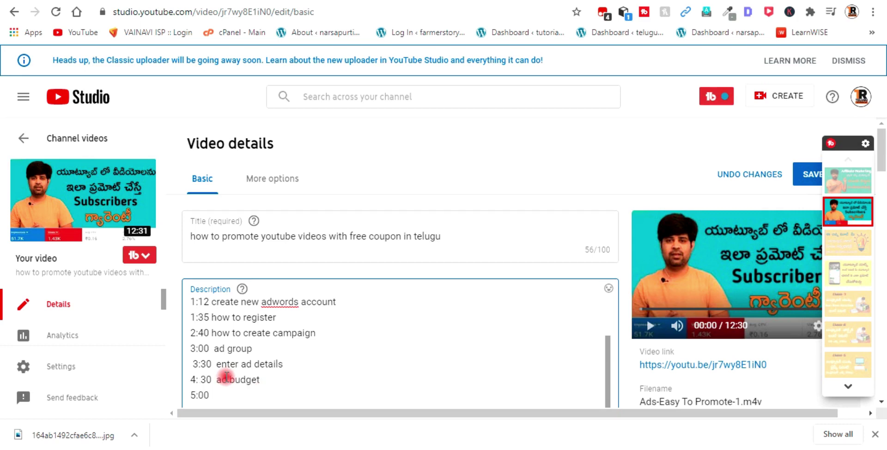
pyautogui.write(' ad')
pyautogui.write('s details')
pyautogui.press('Return')
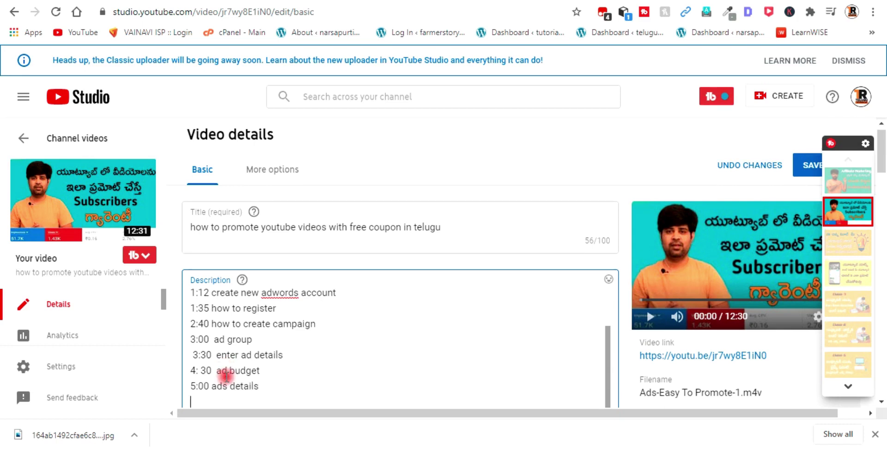
# Add the chapter lines "6:00 ad video link" and "8:00 title of video" to the description
pyautogui.write('6:00  ad video link')
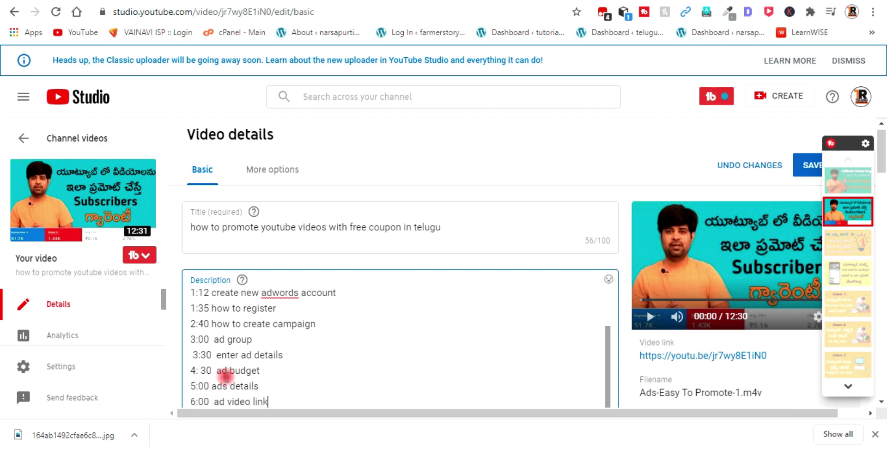
pyautogui.press('Return')
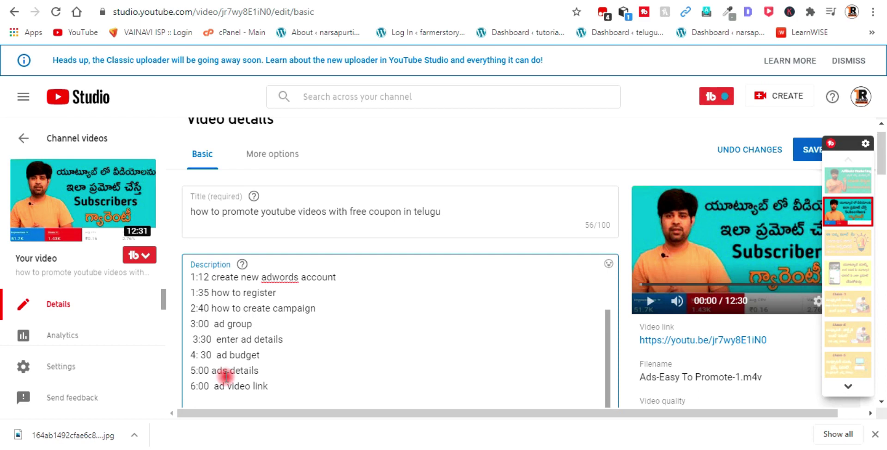
pyautogui.write('8:00 title of video')
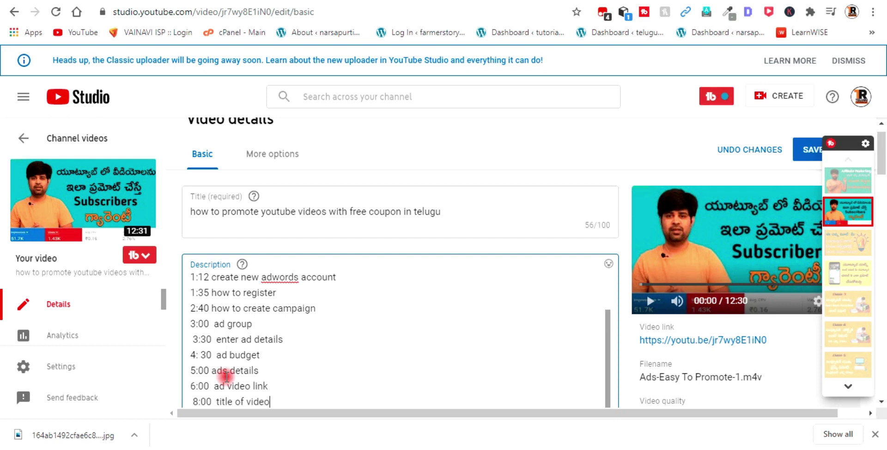
pyautogui.press('Return')
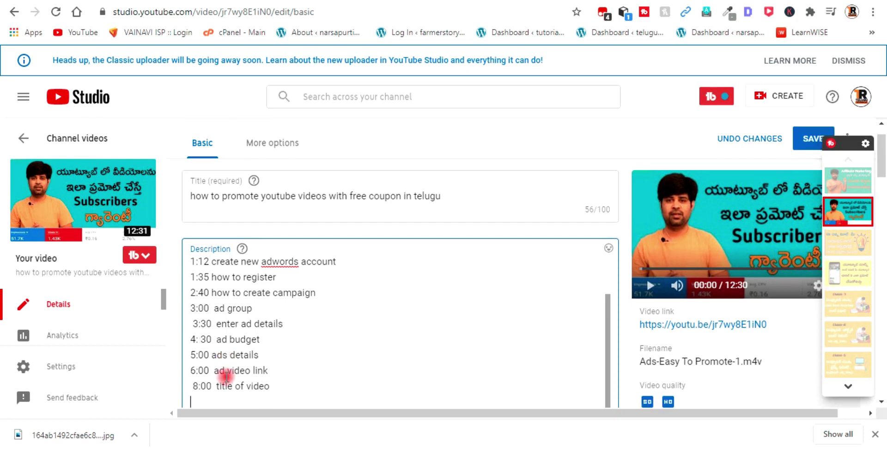
# Finish the chapter list with the lines "12:00 ads creation" and "12:30 conclusion"
pyautogui.write('12: ads creation')
pyautogui.press('Return')
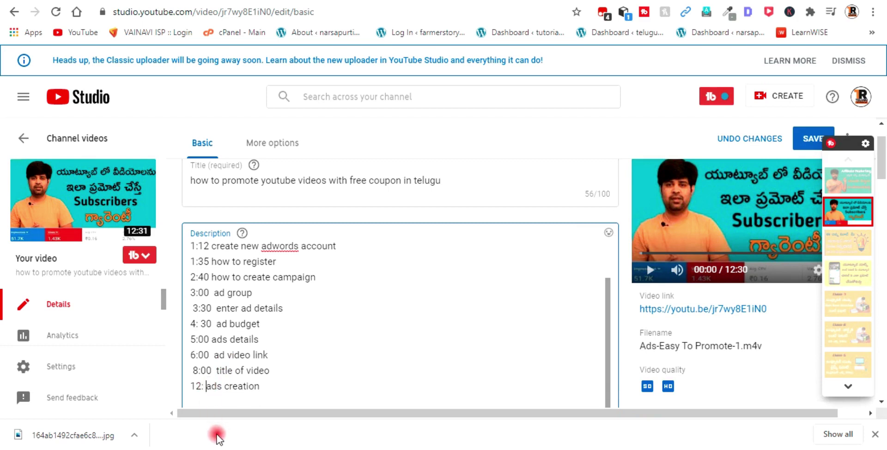
pyautogui.write('00')
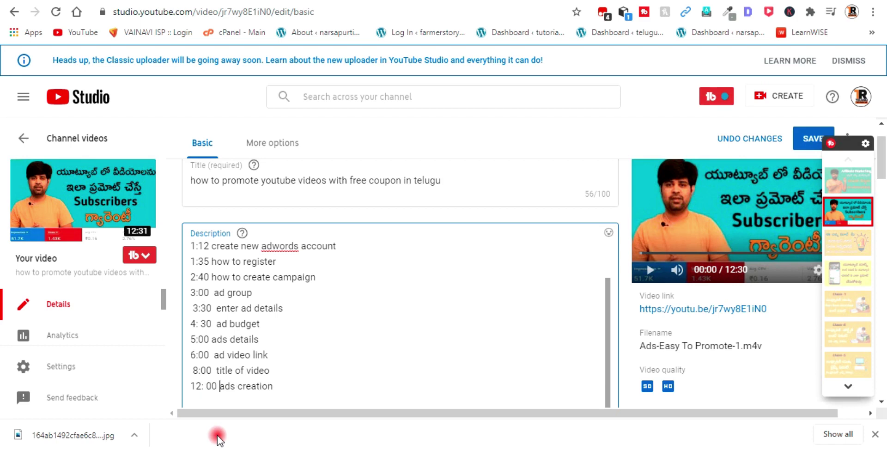
pyautogui.click(297, 388)
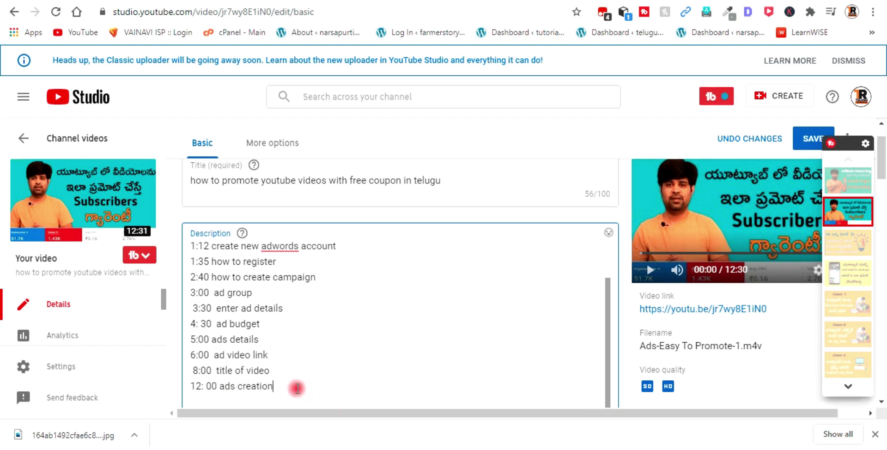
pyautogui.press('Return')
pyautogui.write('12:30 conclusion')
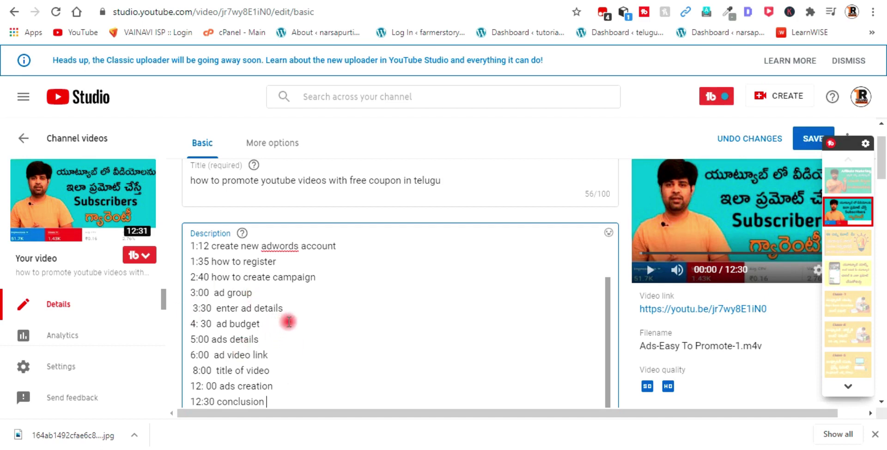
pyautogui.scroll(-3, 287, 320)
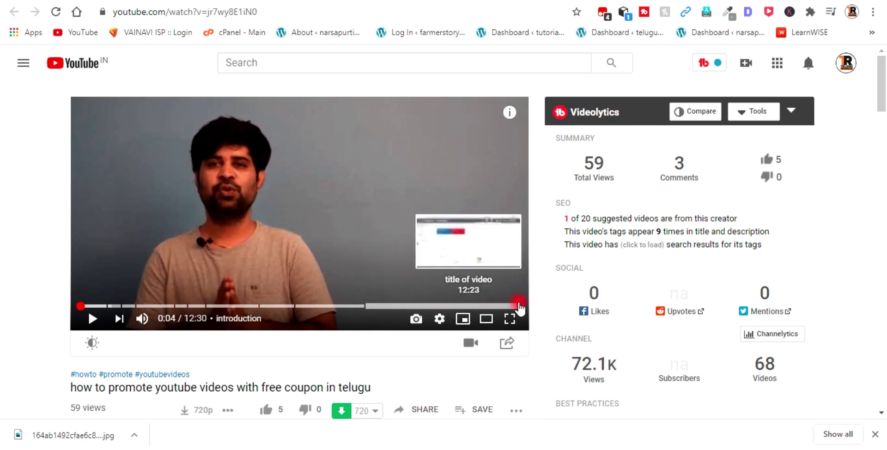
# Test the 5:00 "ads details" chapter link on the video's watch page, pause playback and review the published chapter list
pyautogui.scroll(-6, 330, 169)
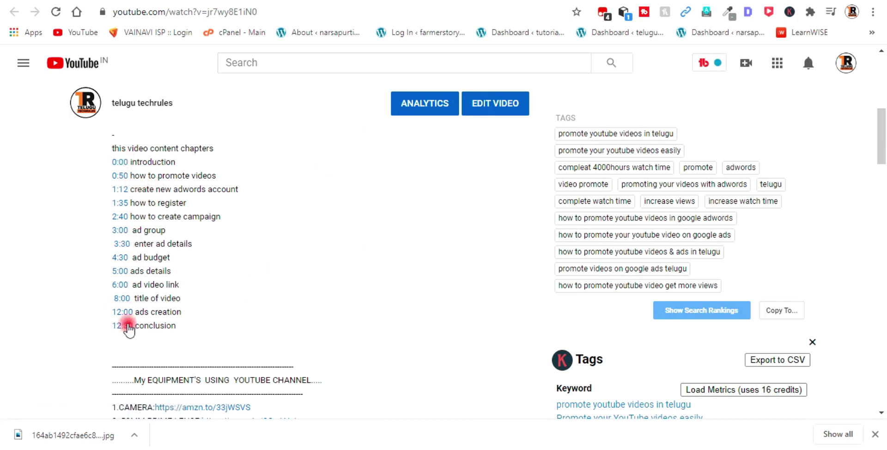
pyautogui.click(127, 180)
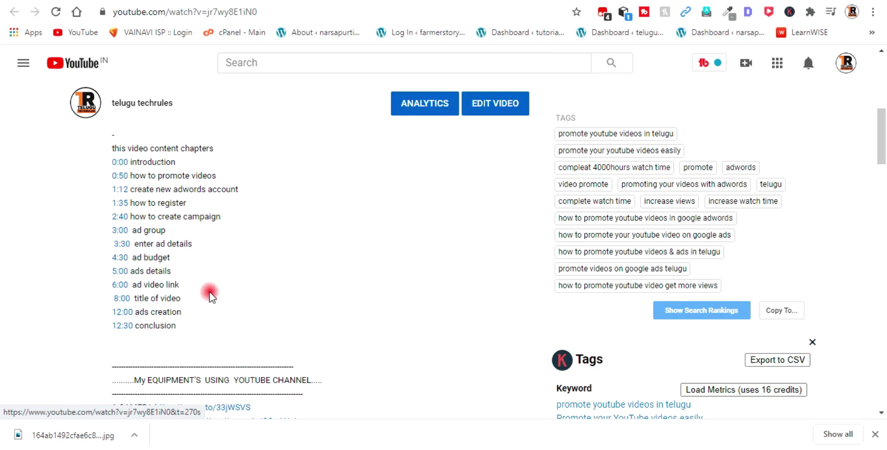
pyautogui.click(121, 275)
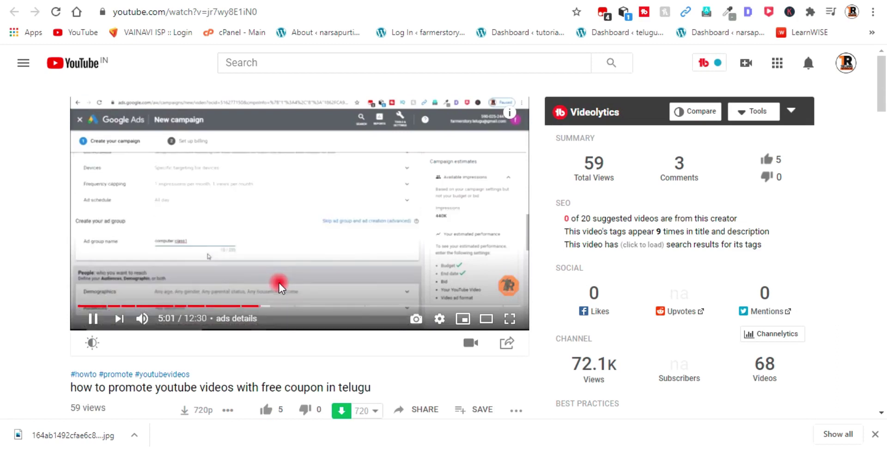
pyautogui.click(92, 318)
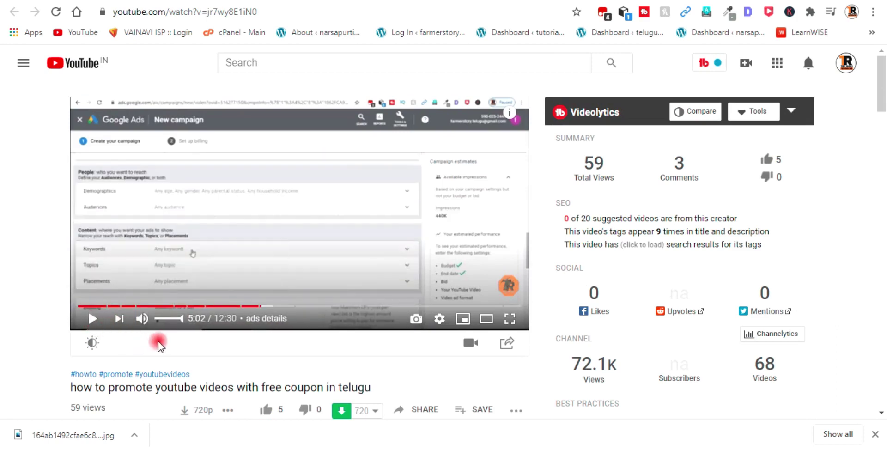
pyautogui.scroll(-5, 158, 340)
pyautogui.scroll(-4, 158, 344)
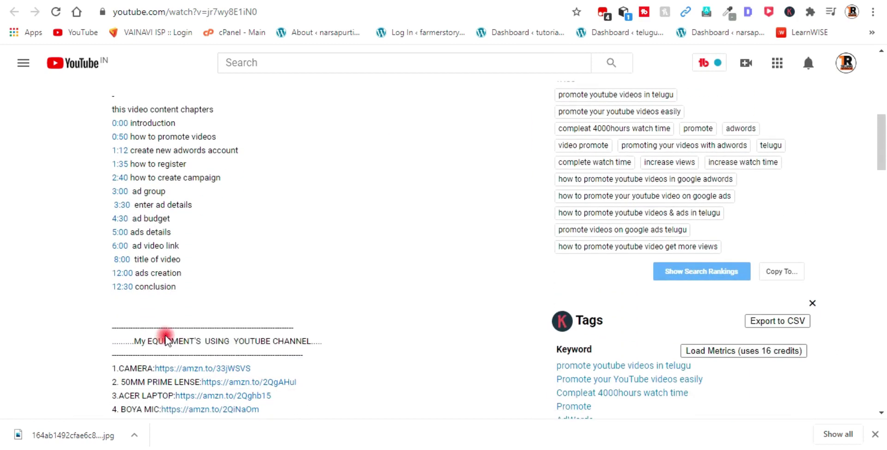